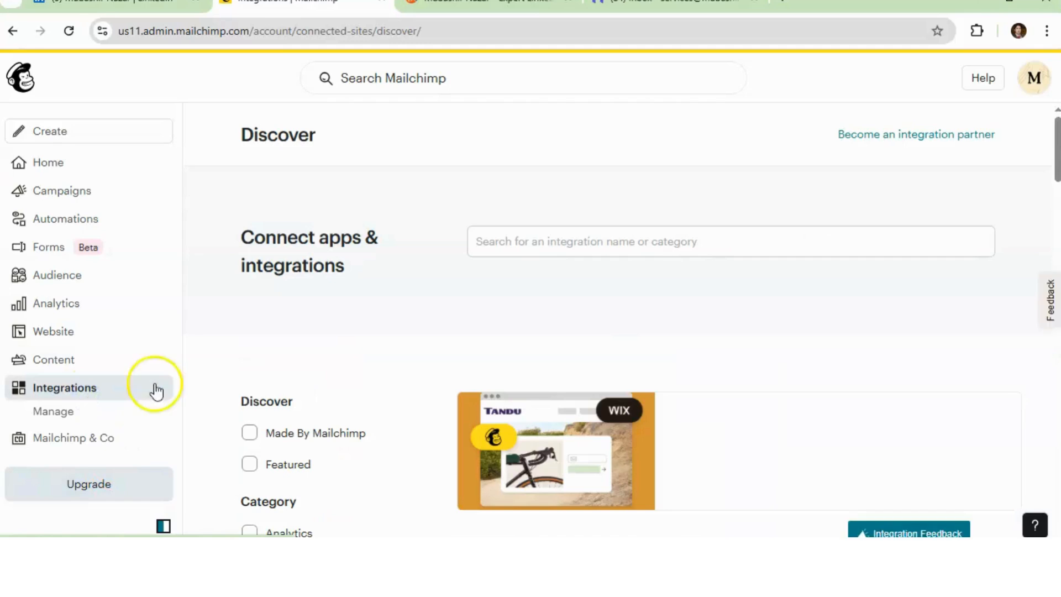
Step: Search the available integrations for "can" and open the Canva integration
{"action": "left_click", "coordinate": [530, 256]}
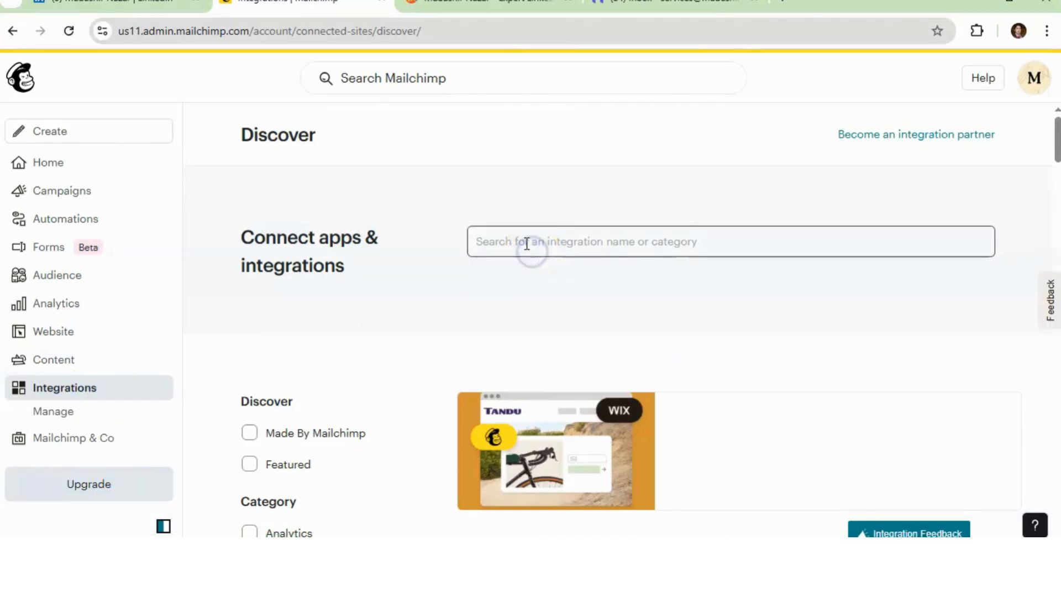
{"action": "left_click", "coordinate": [525, 243]}
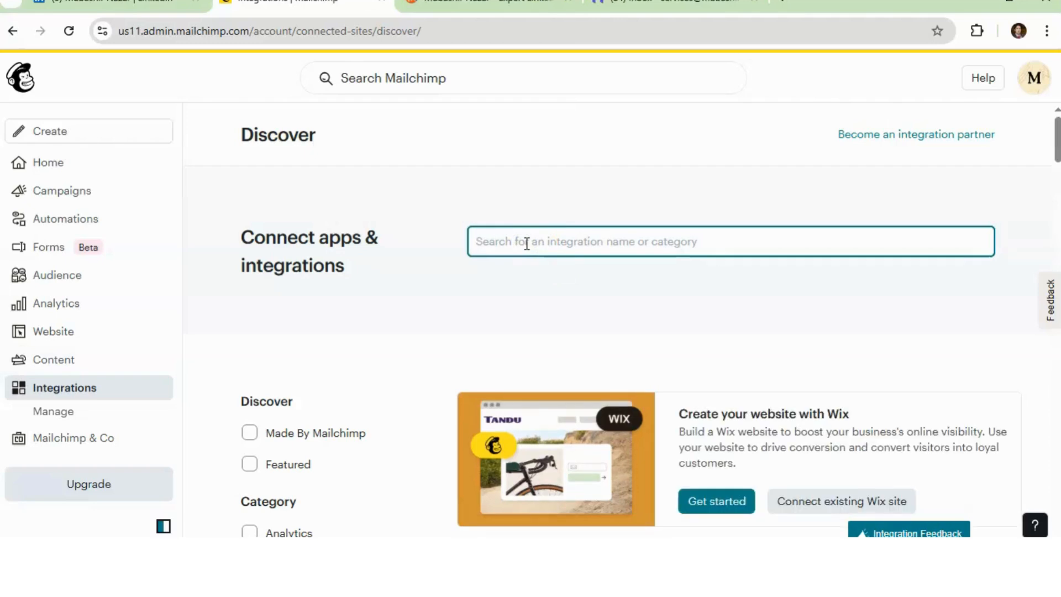
{"action": "type", "text": "can"}
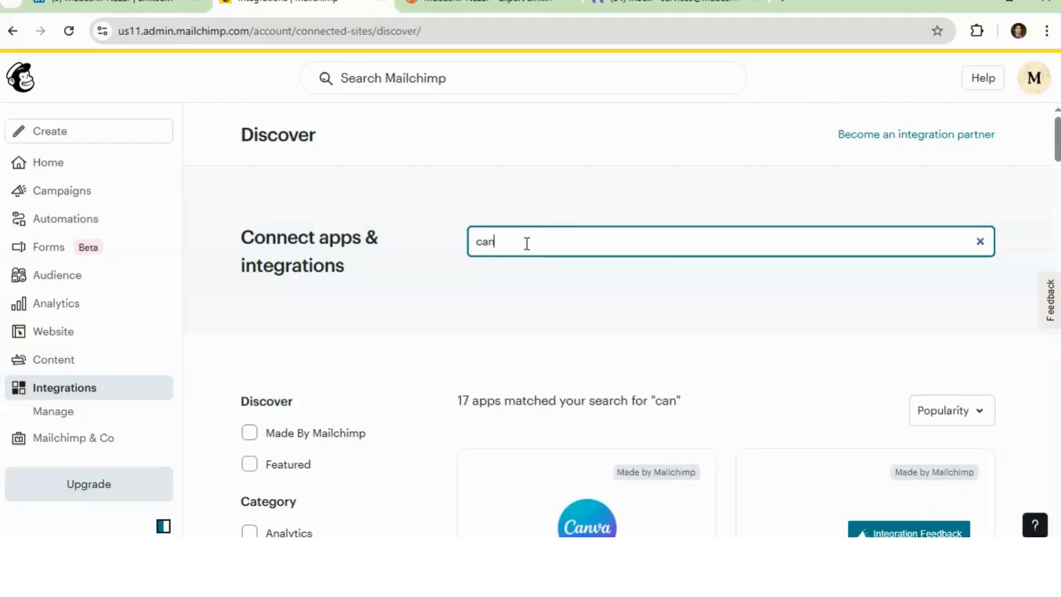
{"action": "left_click", "coordinate": [640, 506]}
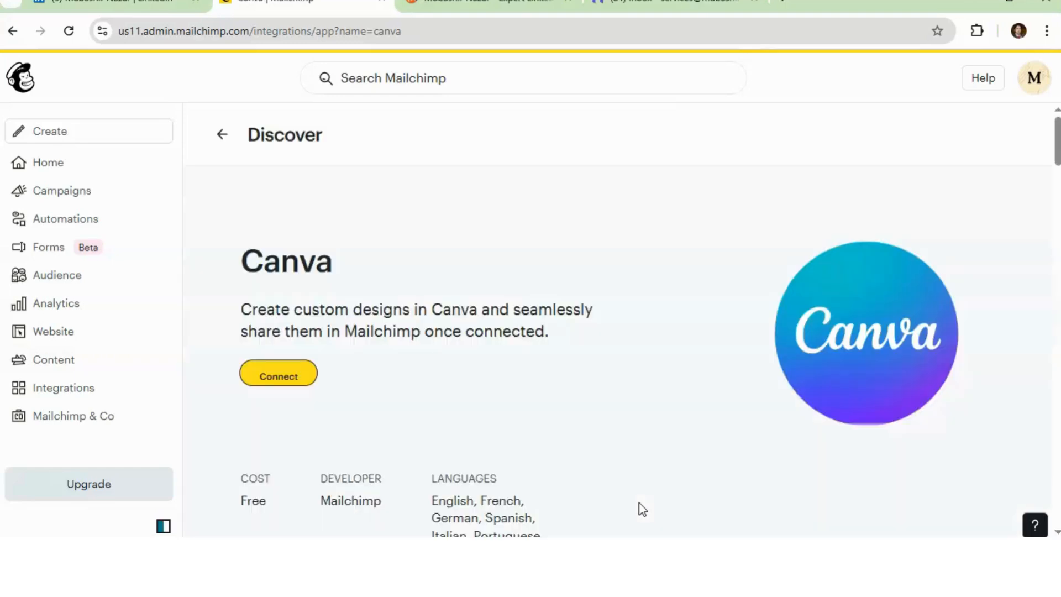
Step: Connect the Canva integration, continuing past the settings review and authorizing Mailchimp's access to the Canva account
{"action": "left_click", "coordinate": [290, 379]}
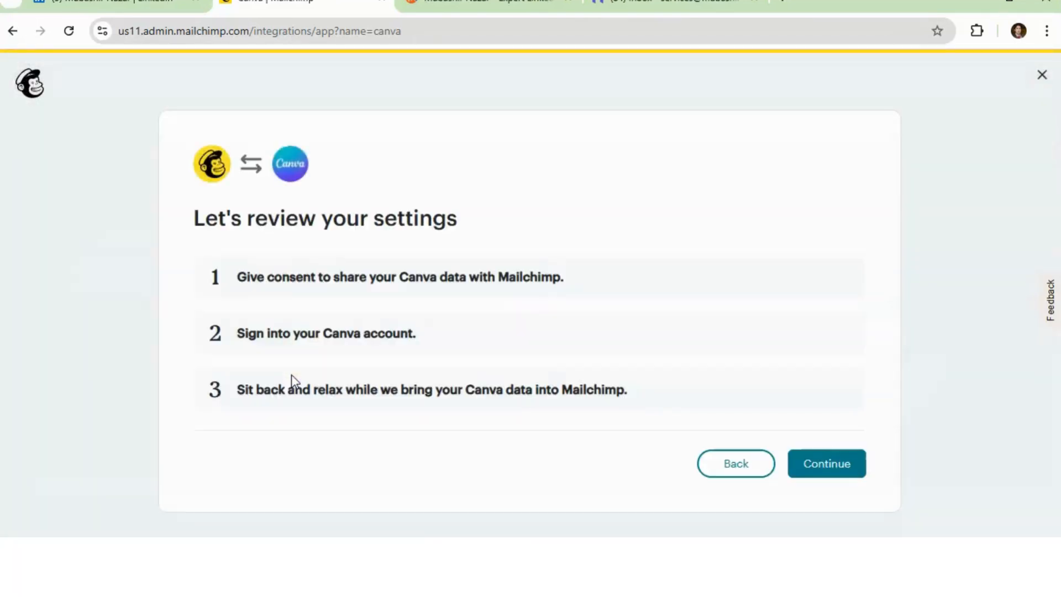
{"action": "left_click", "coordinate": [822, 477]}
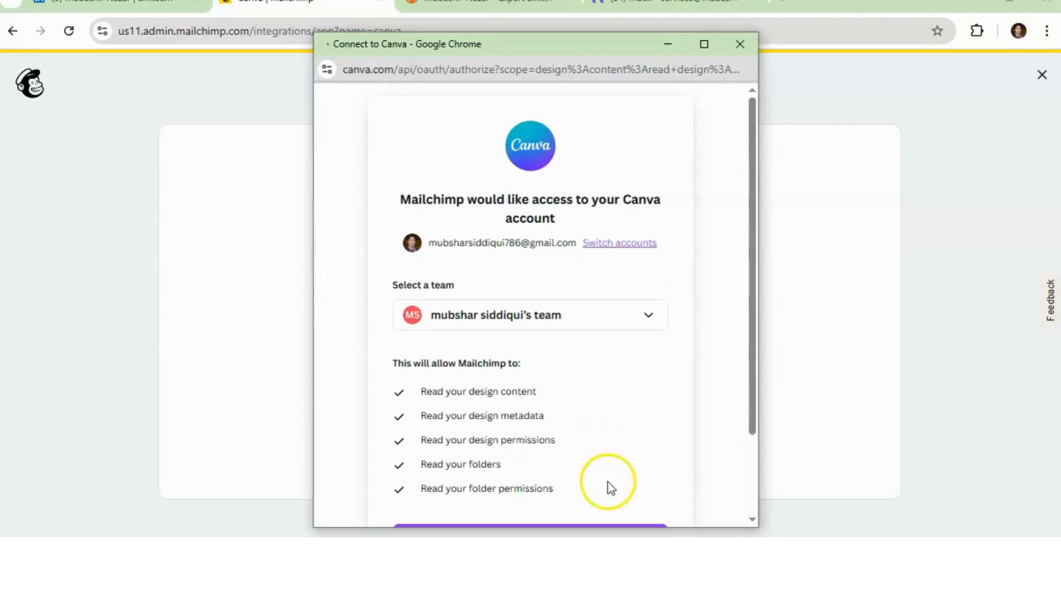
{"action": "left_click", "coordinate": [754, 462]}
{"action": "left_click", "coordinate": [597, 440]}
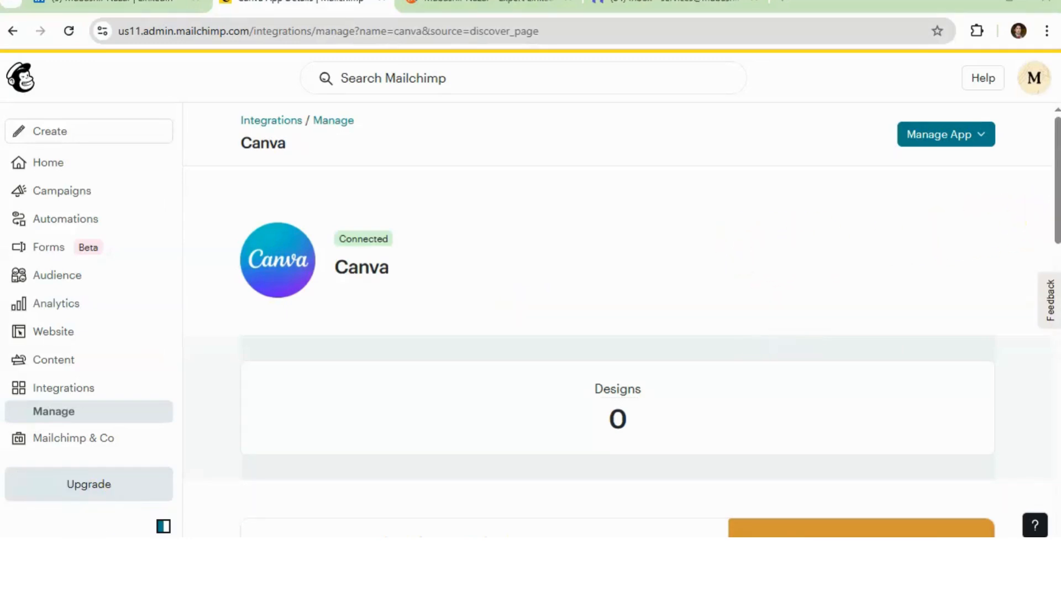
Step: Look through the connected Canva integration's details and its app management options
{"action": "left_click_drag", "start_coordinate": [1057, 201], "coordinate": [1057, 289]}
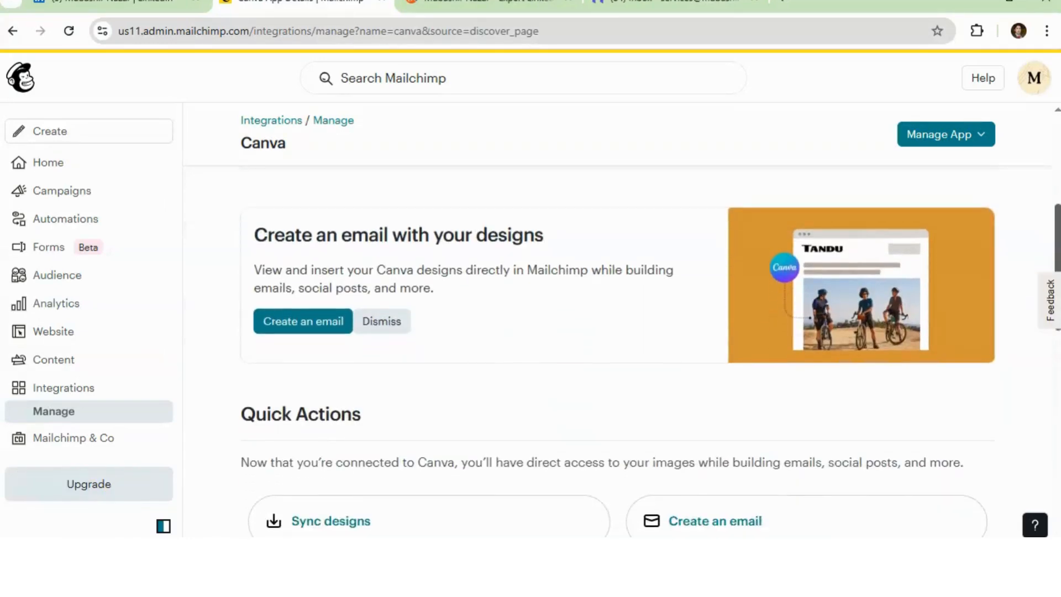
{"action": "scroll", "coordinate": [641, 354], "scroll_direction": "up", "scroll_amount": 5}
{"action": "left_click", "coordinate": [980, 137]}
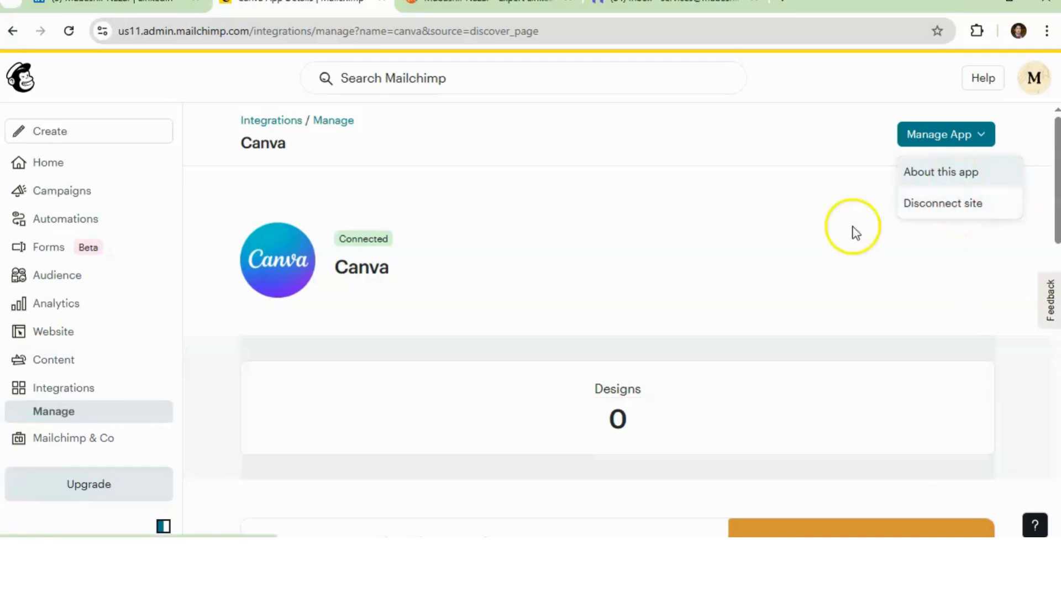
Step: Return to the integrations directory, search for "za" and open the Zapier integration
{"action": "left_click", "coordinate": [89, 385]}
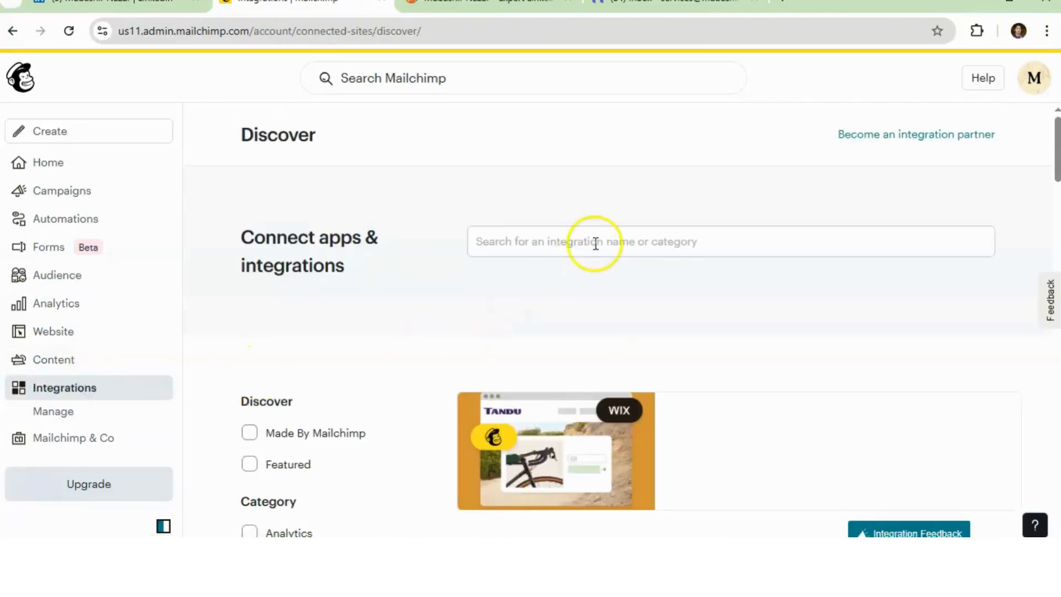
{"action": "left_click", "coordinate": [576, 245]}
{"action": "type", "text": "za"}
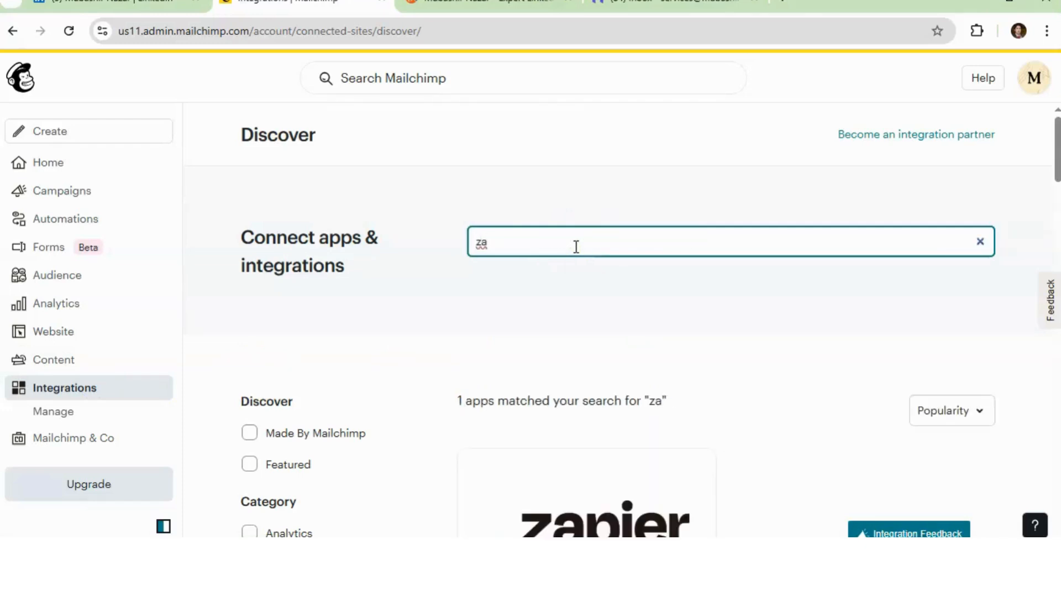
{"action": "left_click", "coordinate": [644, 505]}
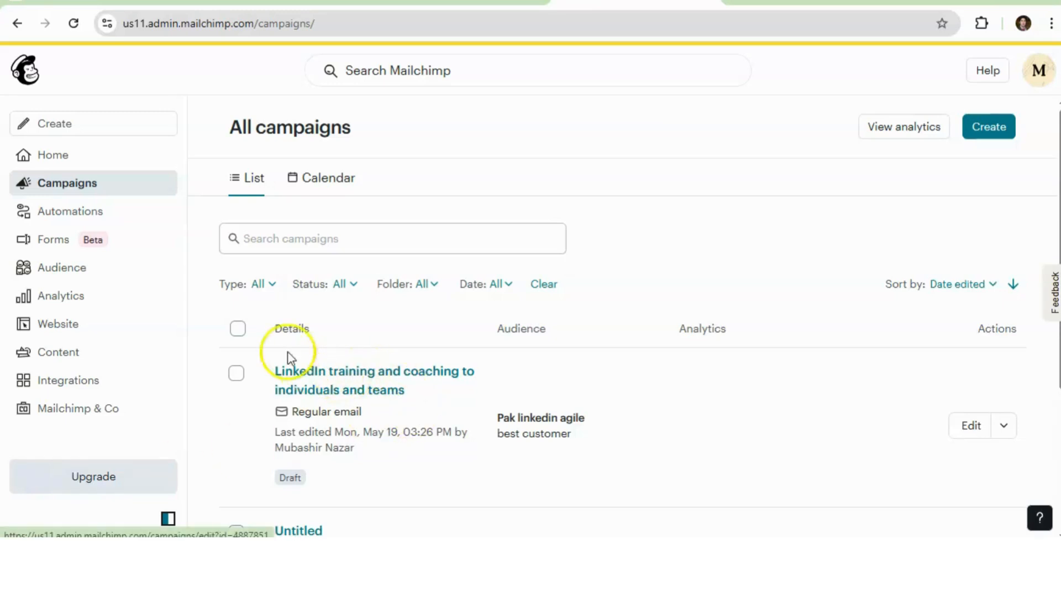
Step: Open the draft campaign "LinkedIn training and coaching to individuals and teams" and start editing its email design
{"action": "left_click", "coordinate": [343, 383]}
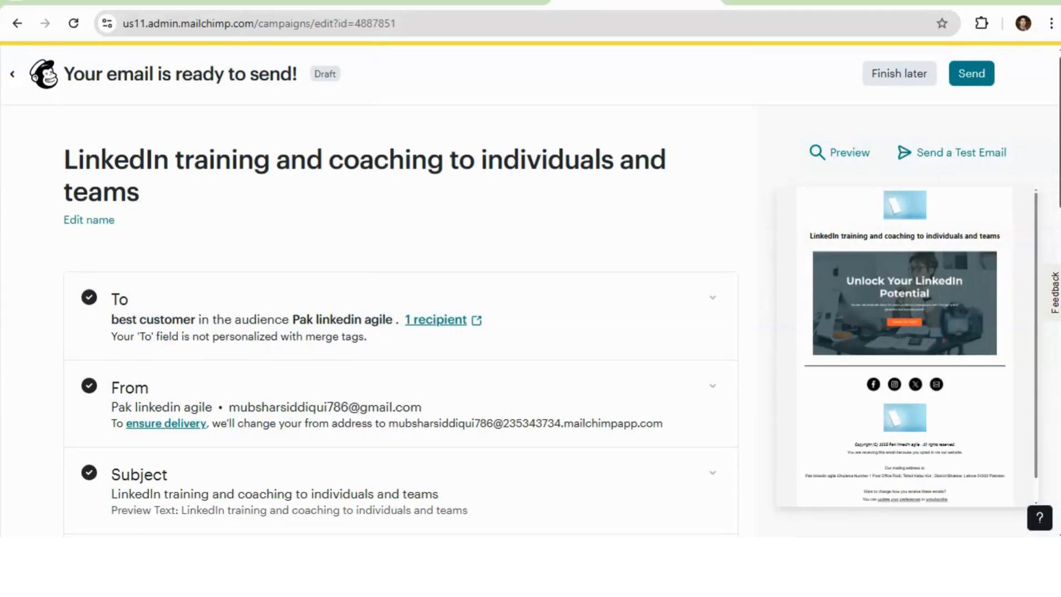
{"action": "scroll", "coordinate": [400, 320], "scroll_direction": "down", "scroll_amount": 6}
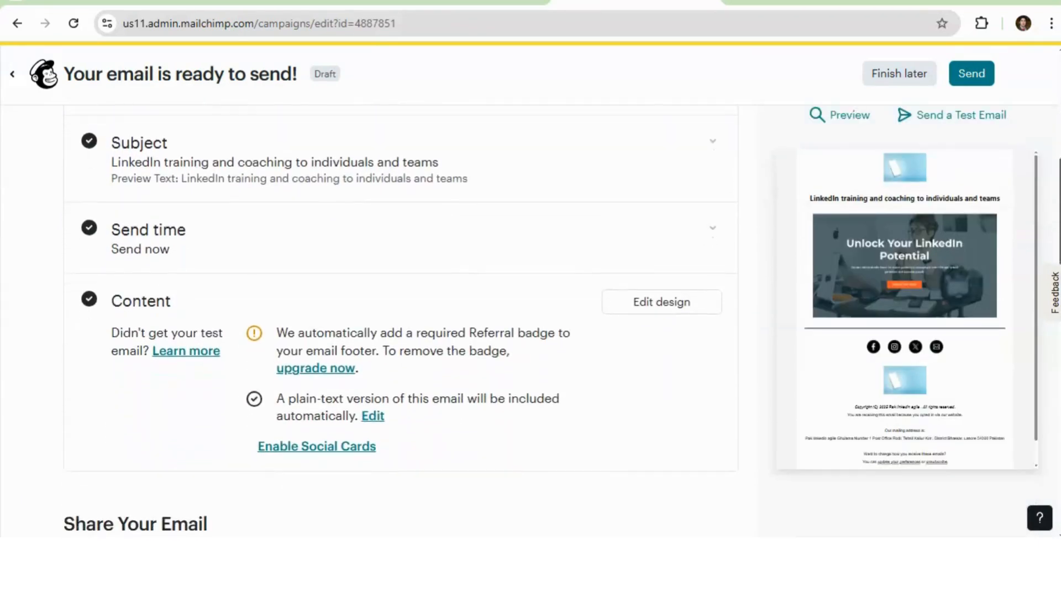
{"action": "left_click", "coordinate": [666, 293]}
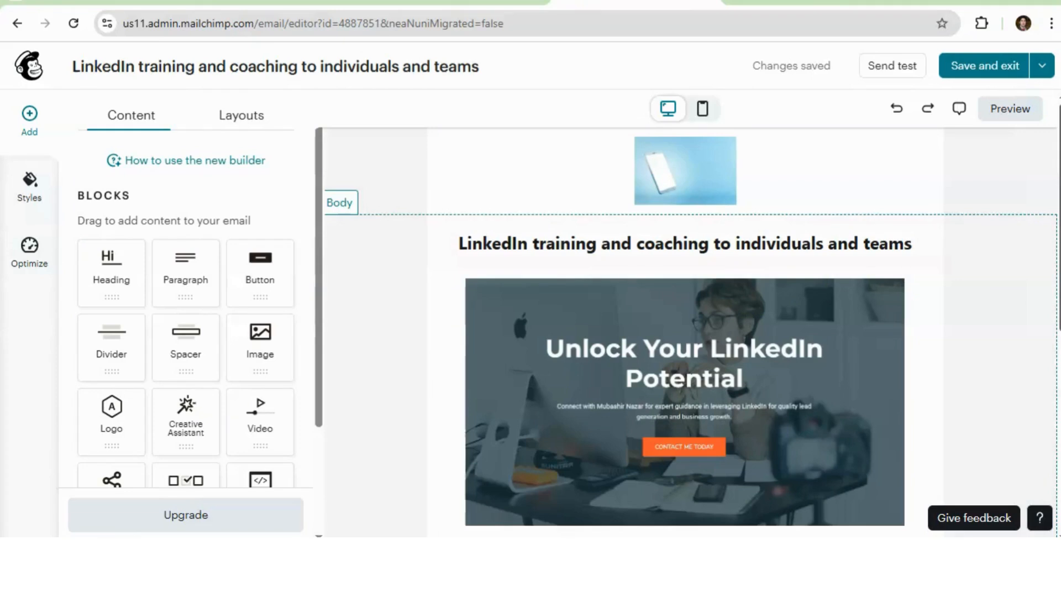
Step: Start replacing the "Unlock Your LinkedIn Potential" banner image and browse the Canva designs in Content Studio
{"action": "scroll", "coordinate": [778, 329], "scroll_direction": "down", "scroll_amount": 3}
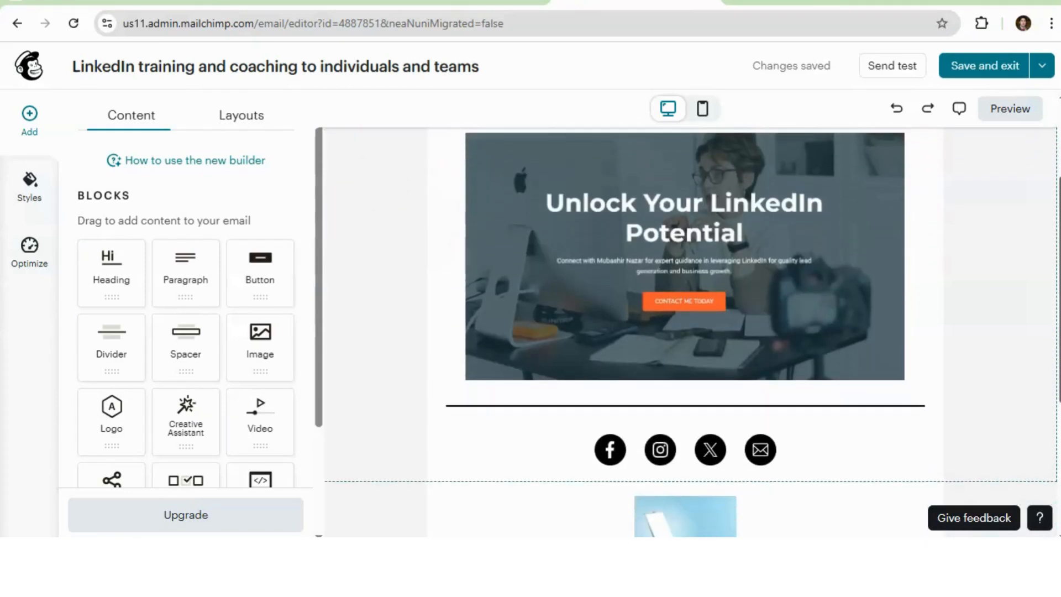
{"action": "left_click", "coordinate": [778, 331]}
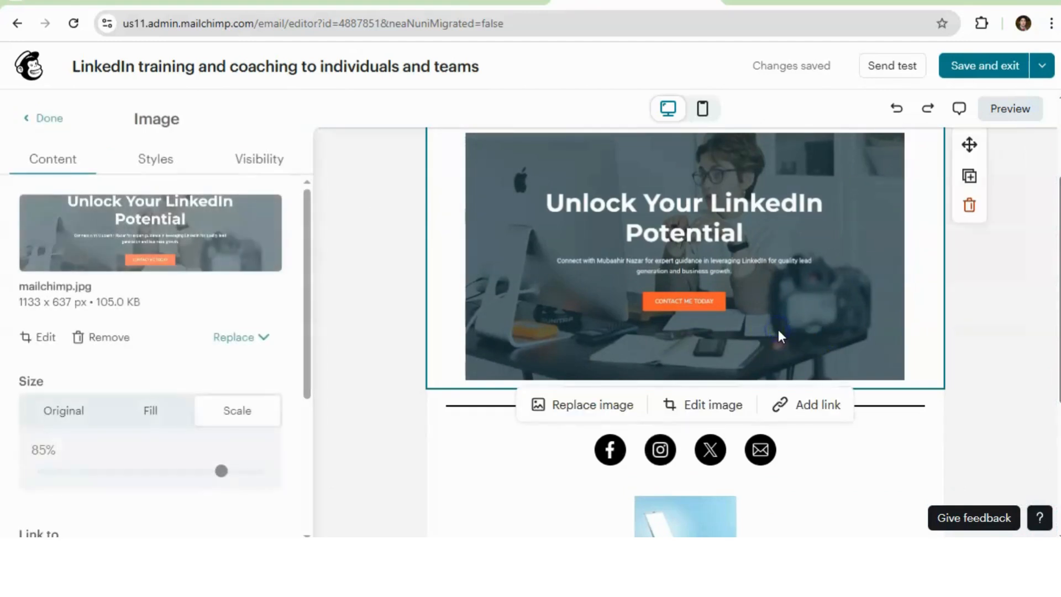
{"action": "left_click", "coordinate": [594, 415]}
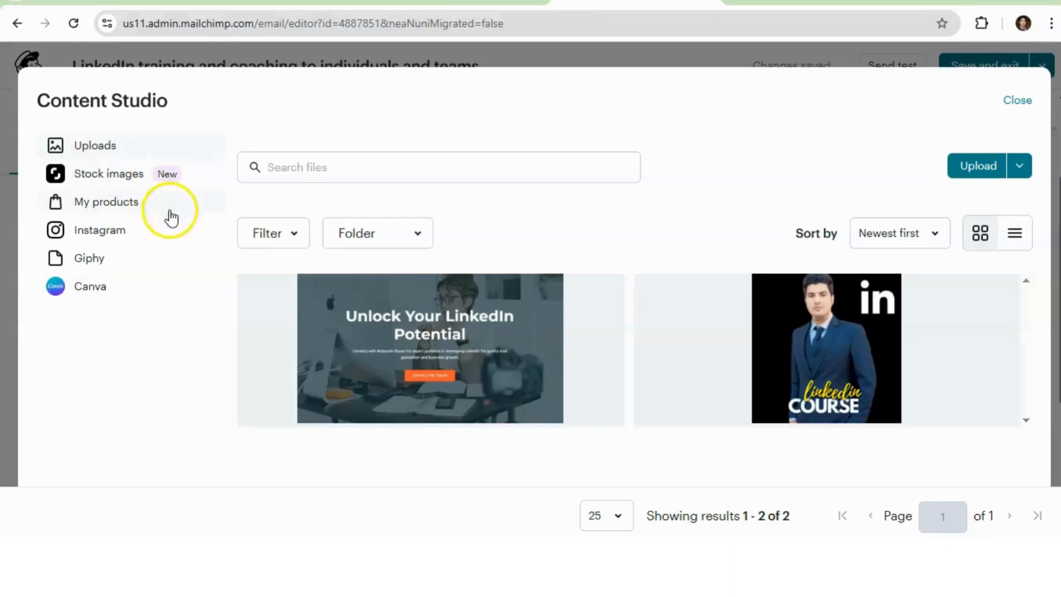
{"action": "left_click", "coordinate": [132, 287]}
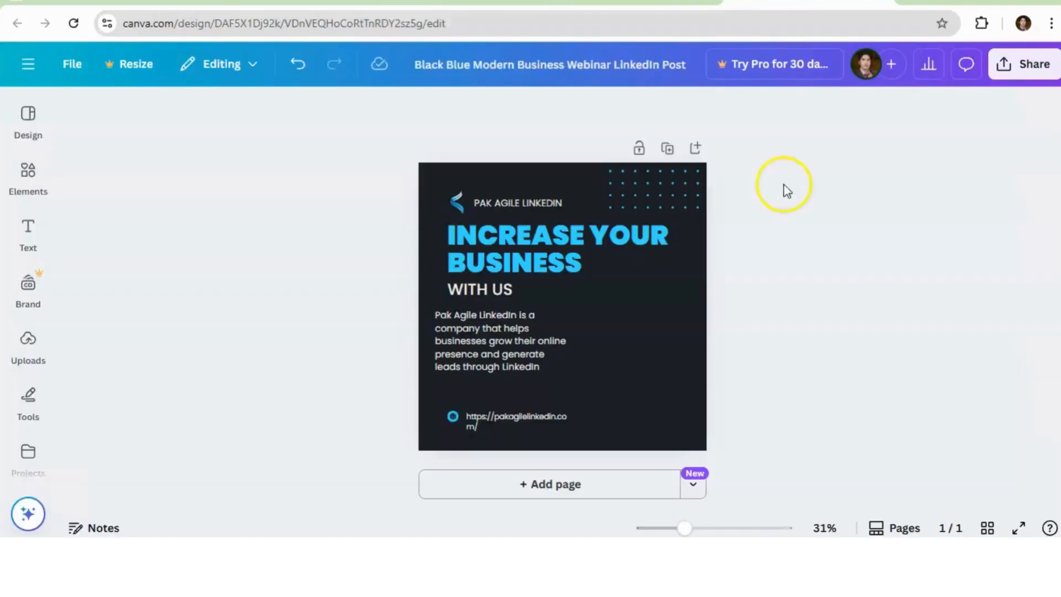
Step: Switch to Canva and examine the heading and description text in the "Increase Your Business With Us" design
{"action": "left_click", "coordinate": [564, 287]}
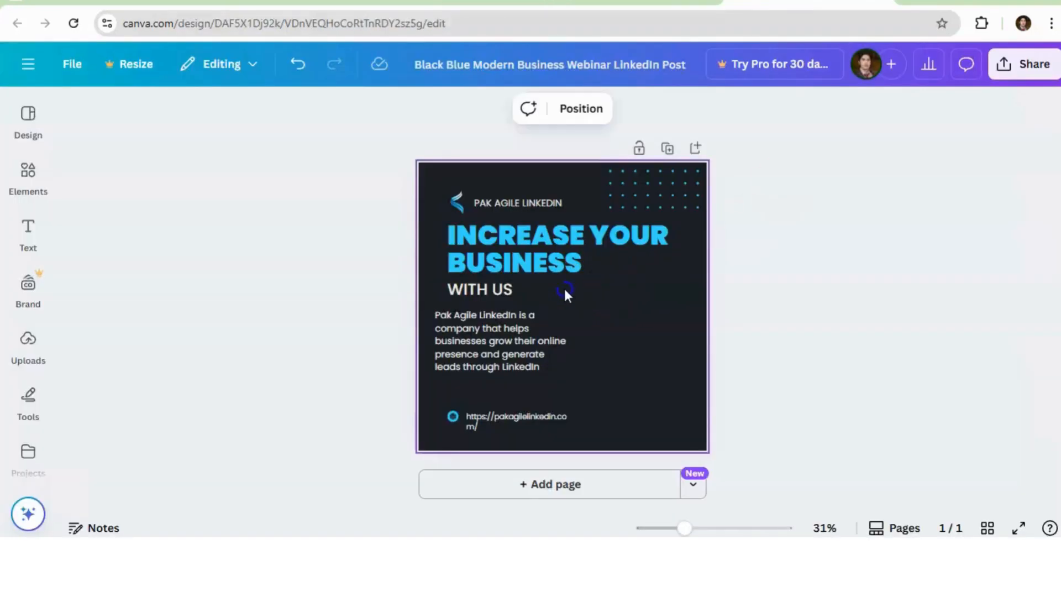
{"action": "left_click", "coordinate": [496, 242]}
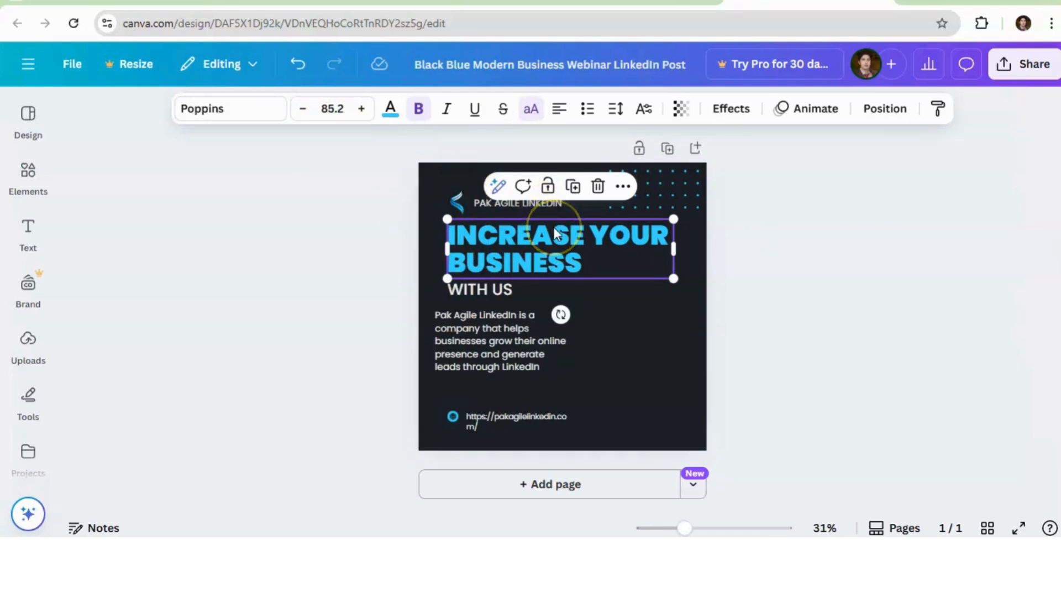
{"action": "left_click", "coordinate": [523, 327]}
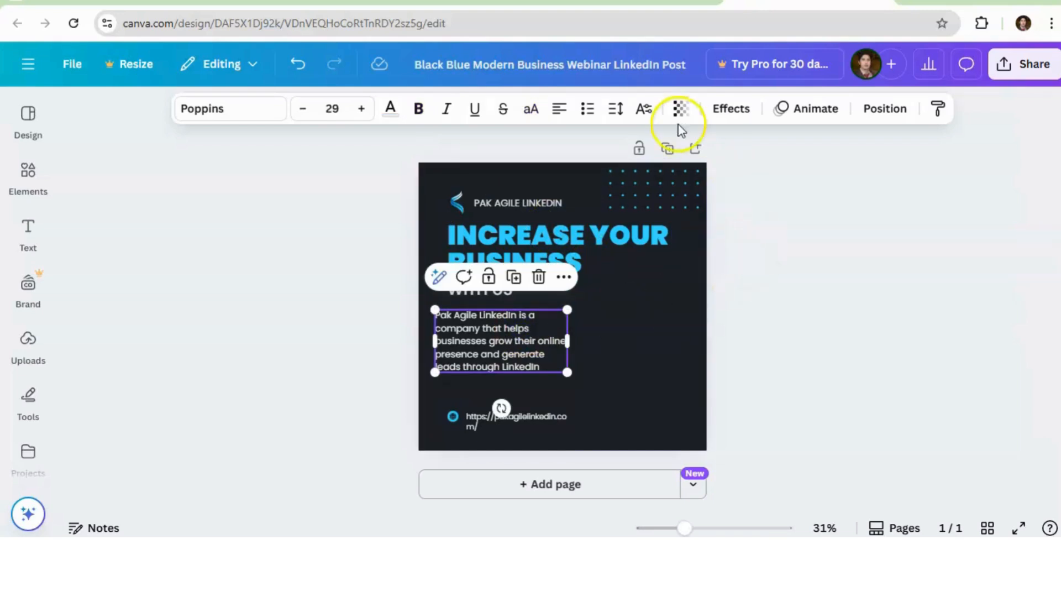
Step: Switch back to Mailchimp and insert the "Increase Your Business With Us" Canva design as the email's banner image
{"action": "left_click", "coordinate": [586, 2]}
{"action": "left_click", "coordinate": [335, 351]}
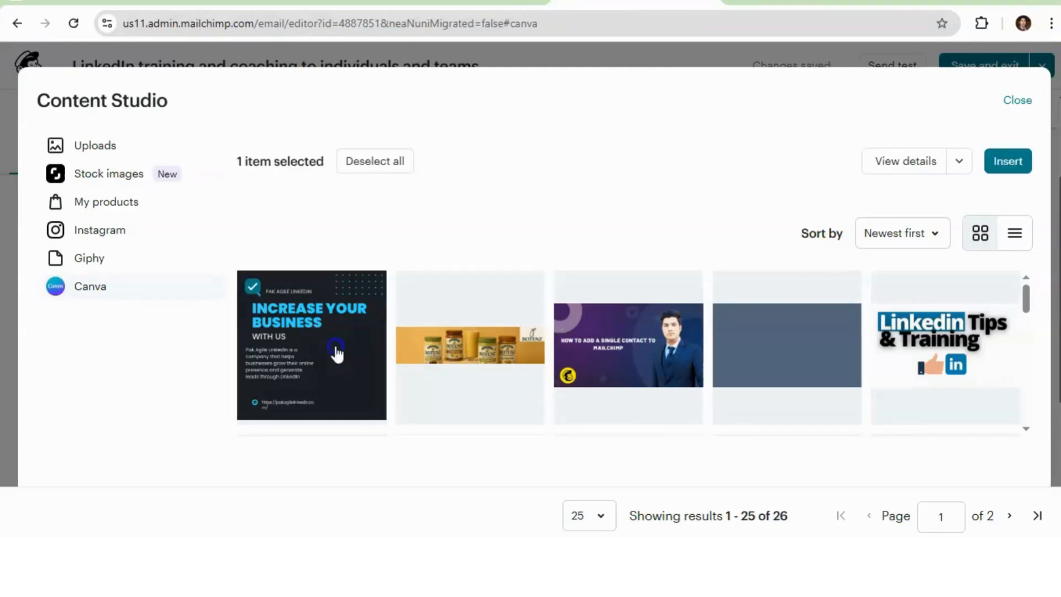
{"action": "left_click", "coordinate": [999, 176]}
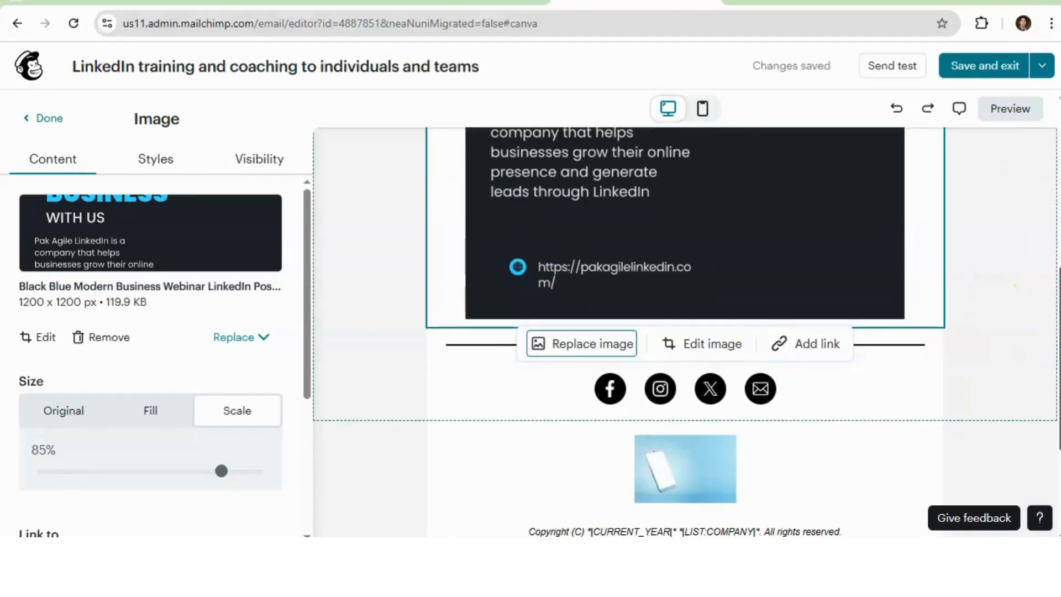
{"action": "scroll", "coordinate": [685, 331], "scroll_direction": "up", "scroll_amount": 6}
{"action": "scroll", "coordinate": [732, 384], "scroll_direction": "down", "scroll_amount": 7}
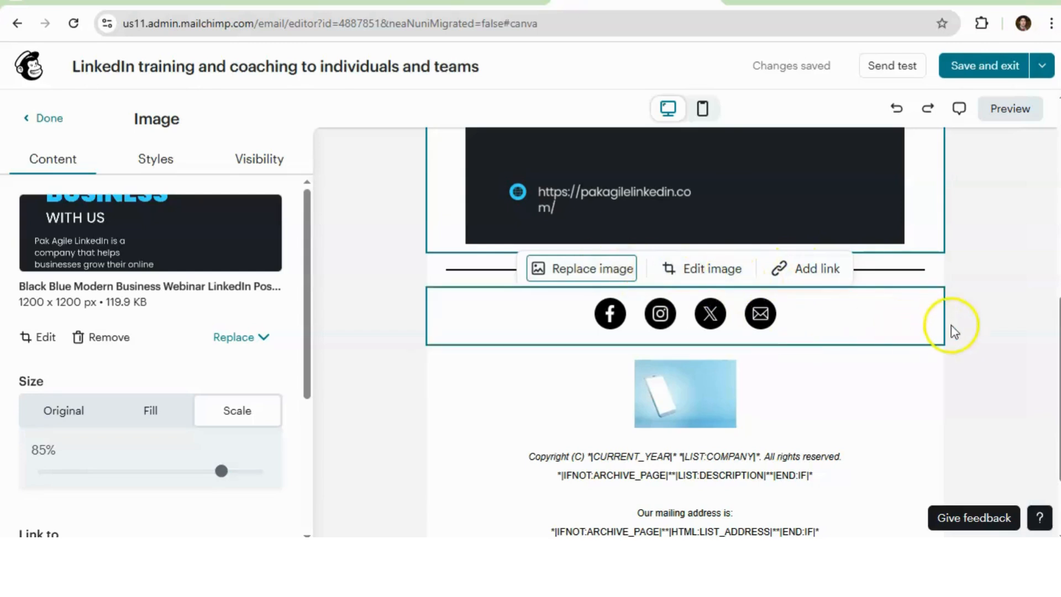
{"action": "left_click", "coordinate": [971, 398]}
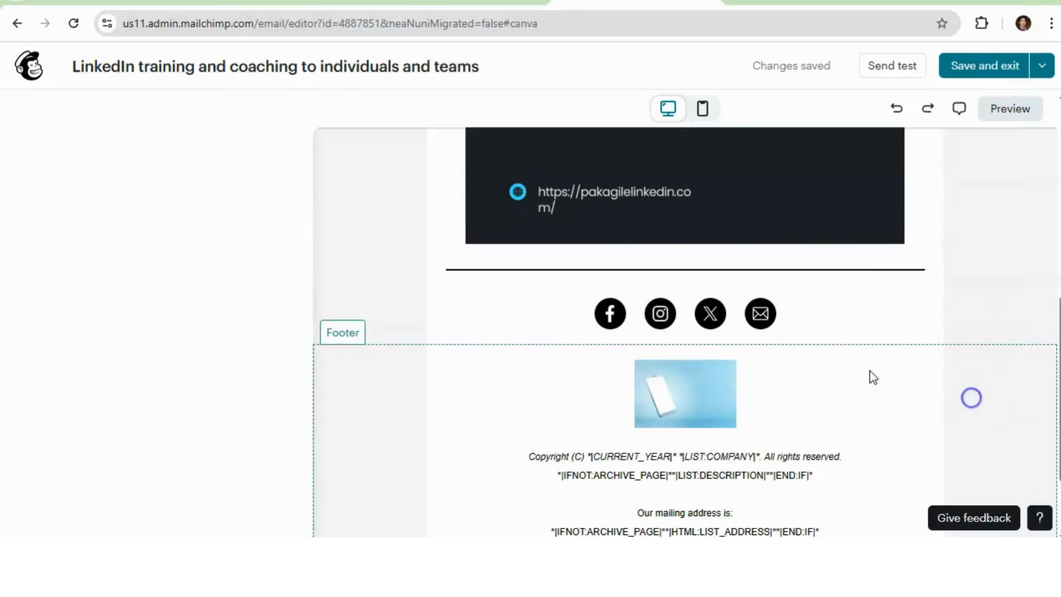
Step: Open the email's social icons block for editing and add a Website link to its follow links
{"action": "left_click", "coordinate": [621, 329]}
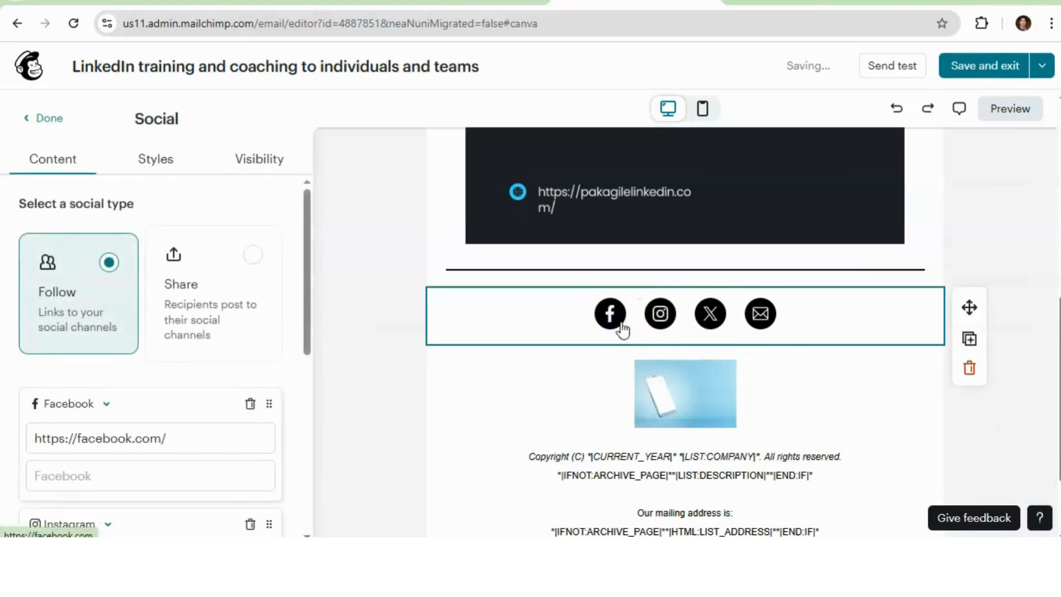
{"action": "left_click", "coordinate": [307, 398]}
{"action": "left_click_drag", "start_coordinate": [307, 398], "coordinate": [308, 481]}
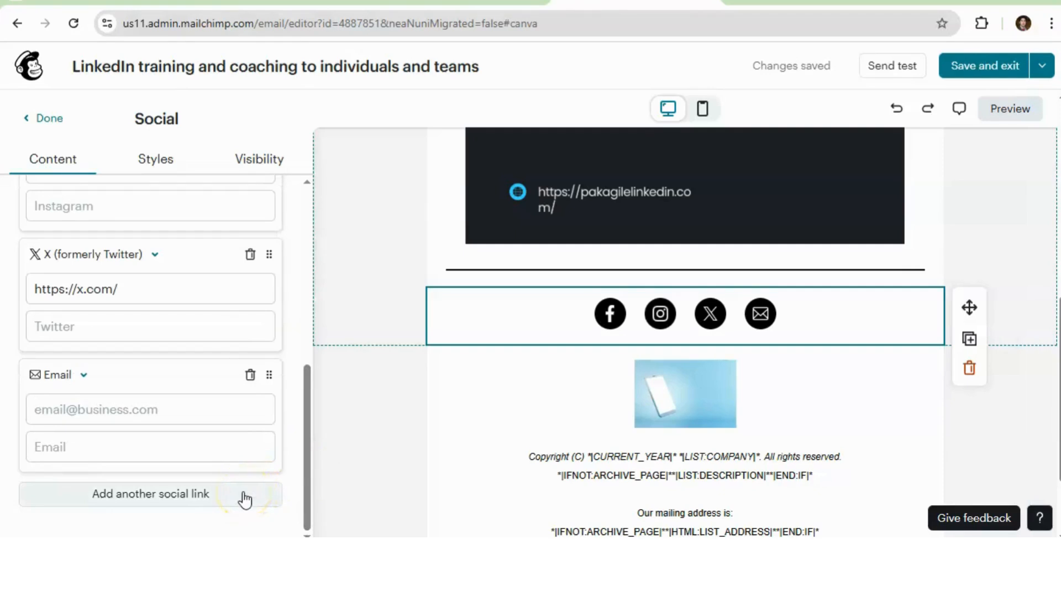
{"action": "left_click", "coordinate": [188, 504]}
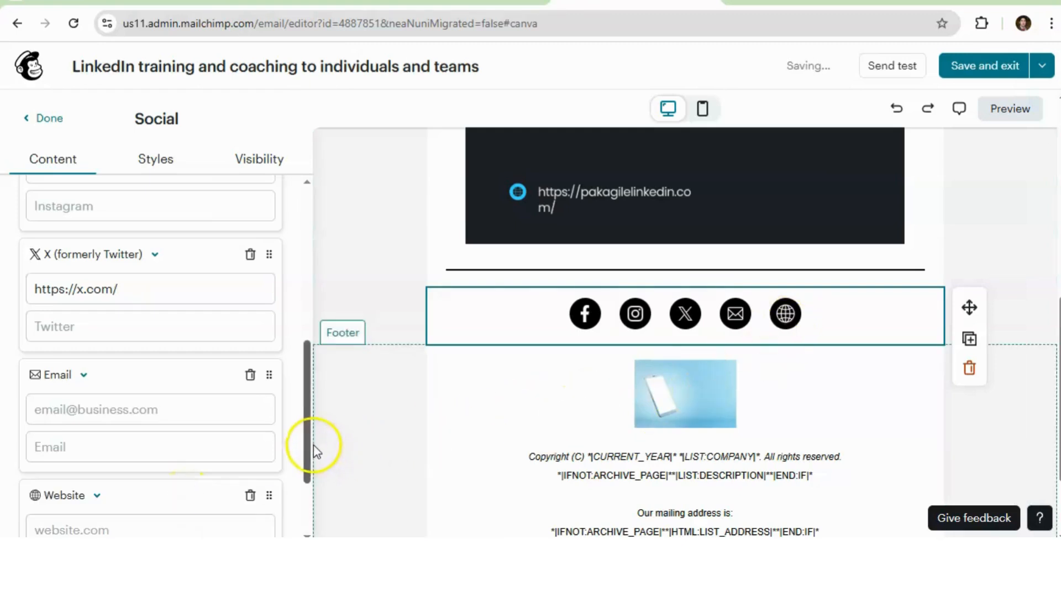
Step: Add LinkedIn, YouTube and Pinterest links to the social block after the Website link
{"action": "left_click_drag", "start_coordinate": [307, 448], "coordinate": [307, 495]}
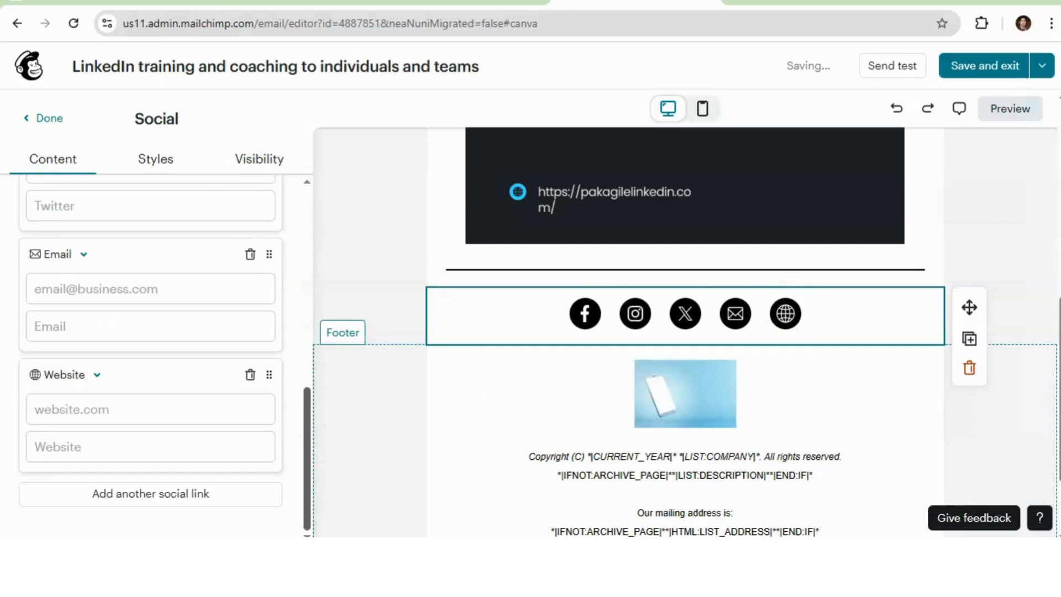
{"action": "left_click", "coordinate": [160, 504]}
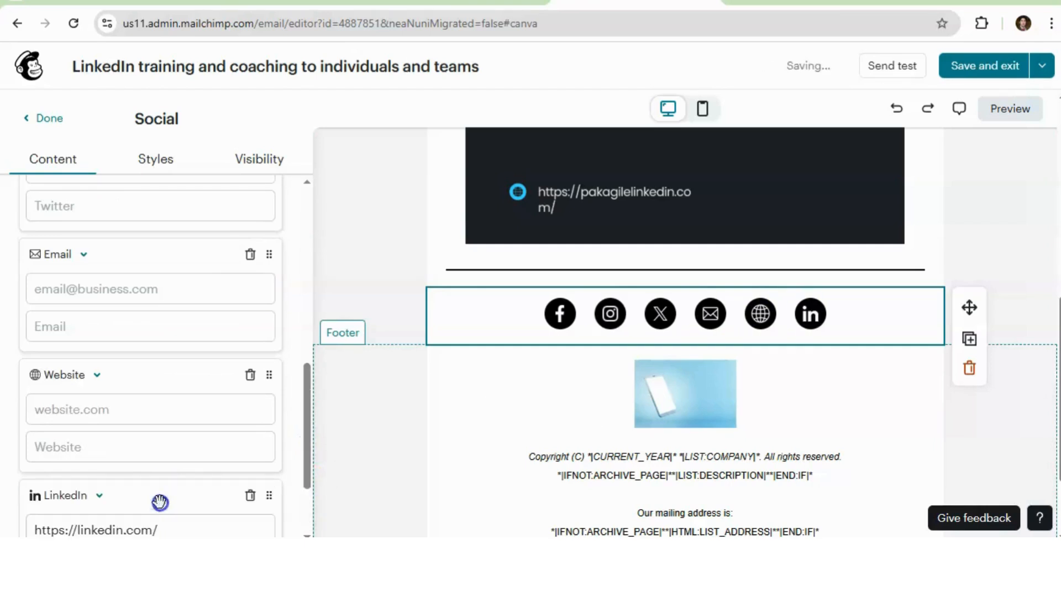
{"action": "left_click_drag", "start_coordinate": [309, 459], "coordinate": [310, 500]}
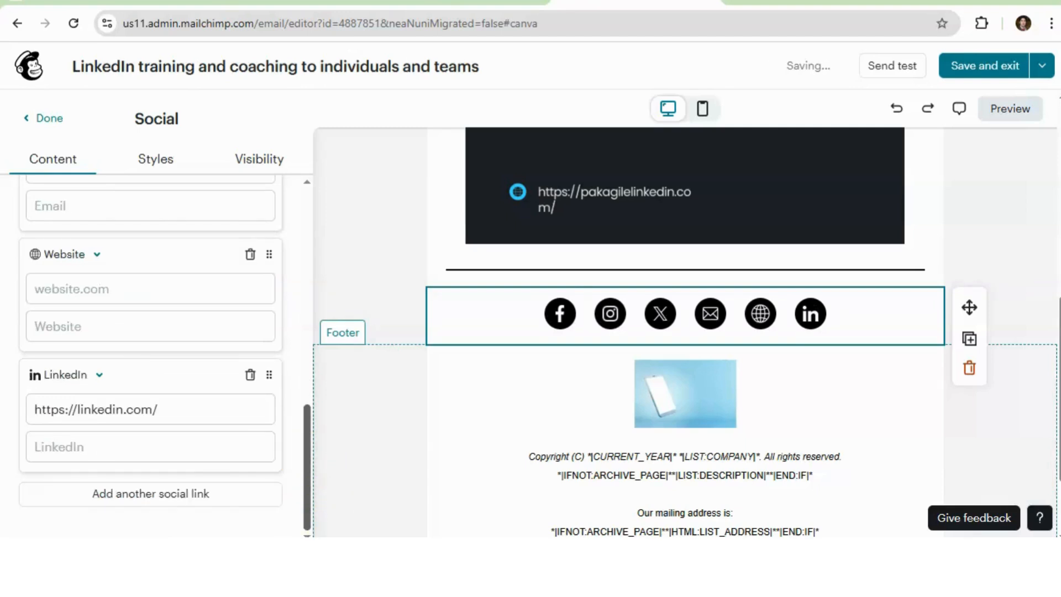
{"action": "left_click", "coordinate": [219, 504]}
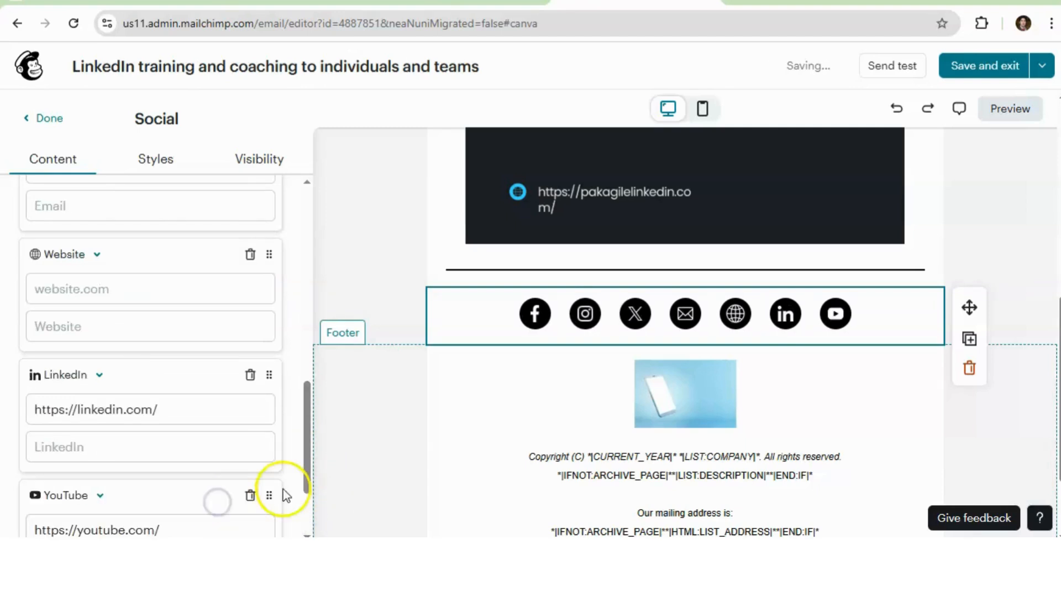
{"action": "left_click_drag", "start_coordinate": [306, 462], "coordinate": [312, 525]}
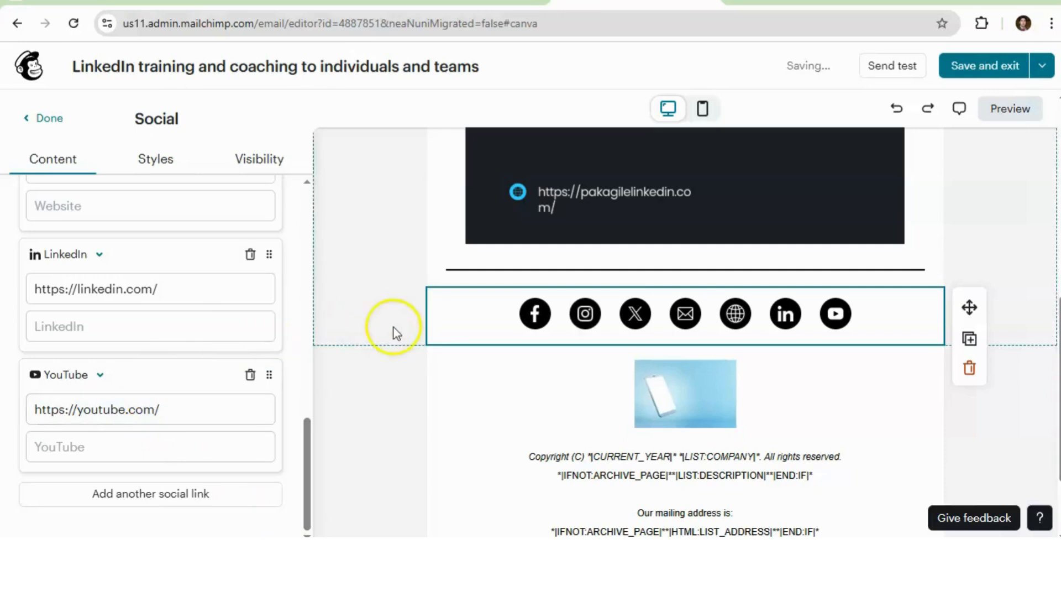
{"action": "left_click", "coordinate": [200, 495]}
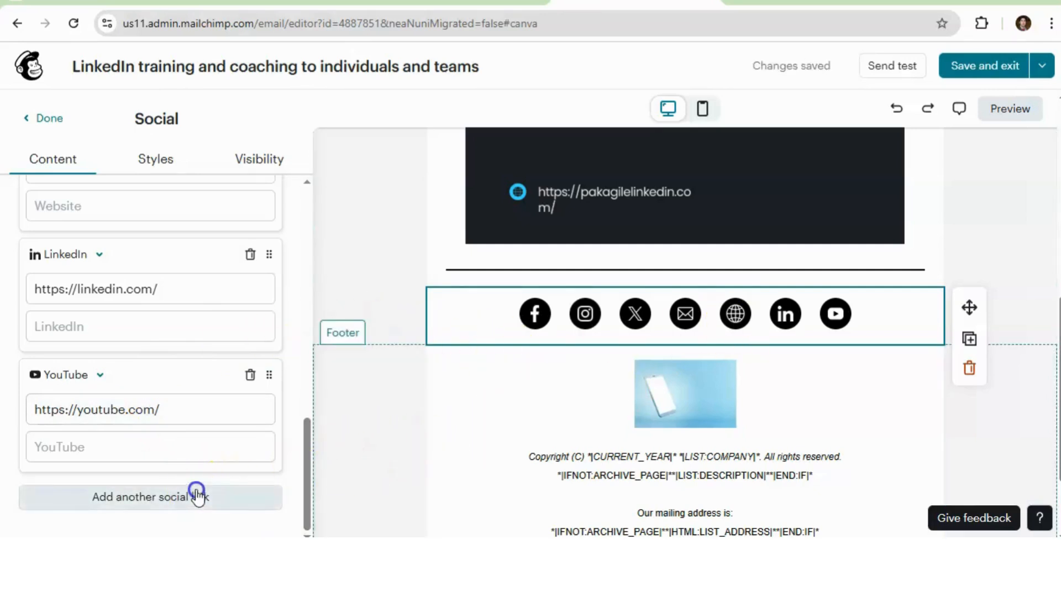
{"action": "left_click_drag", "start_coordinate": [303, 459], "coordinate": [304, 490]}
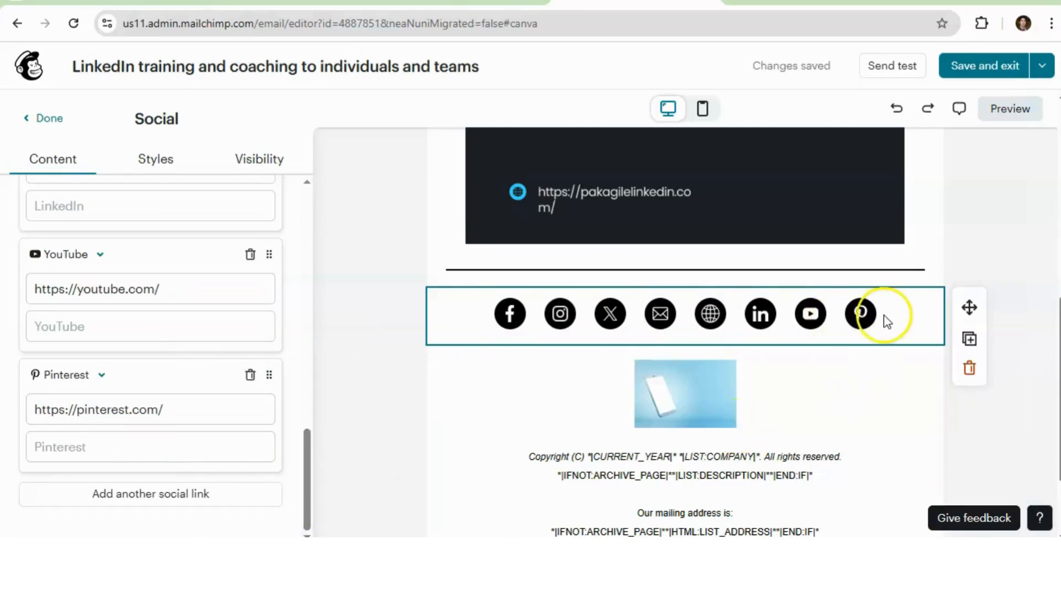
Step: Remove the Pinterest, YouTube and LinkedIn links from the social block
{"action": "left_click", "coordinate": [251, 376]}
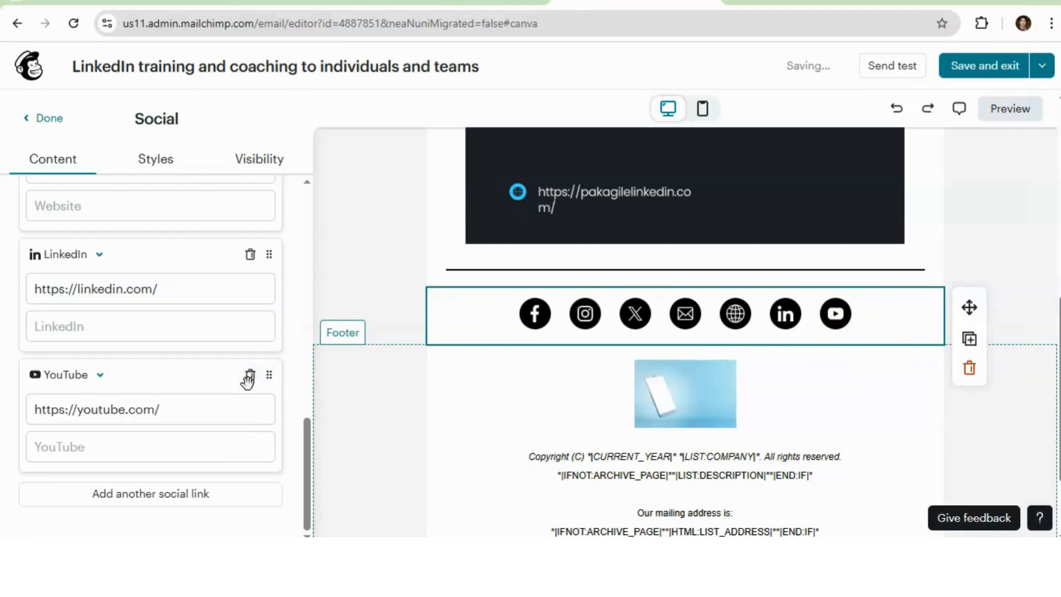
{"action": "left_click", "coordinate": [250, 376]}
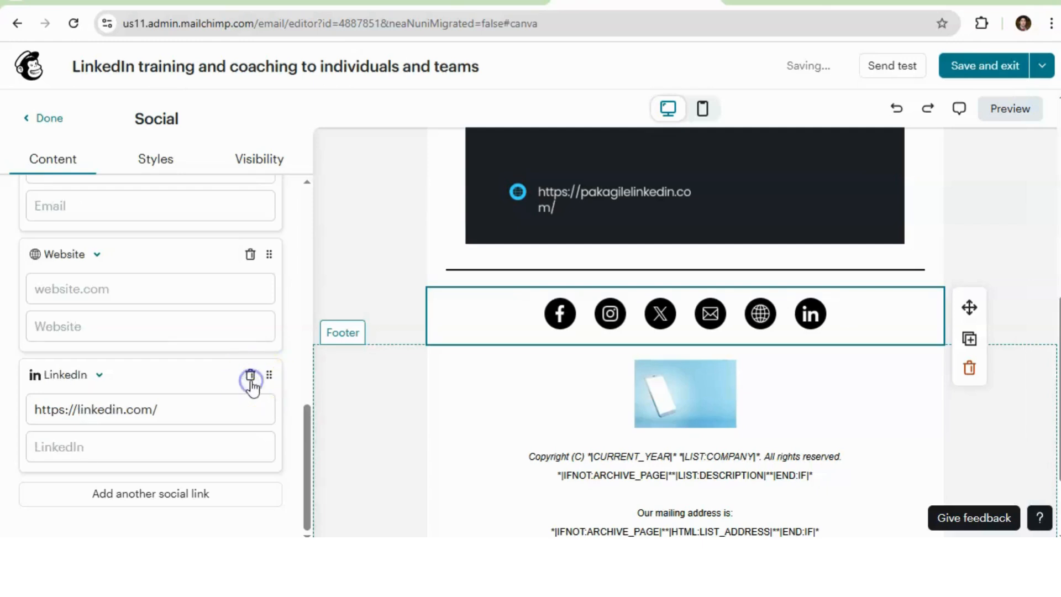
{"action": "left_click", "coordinate": [250, 376]}
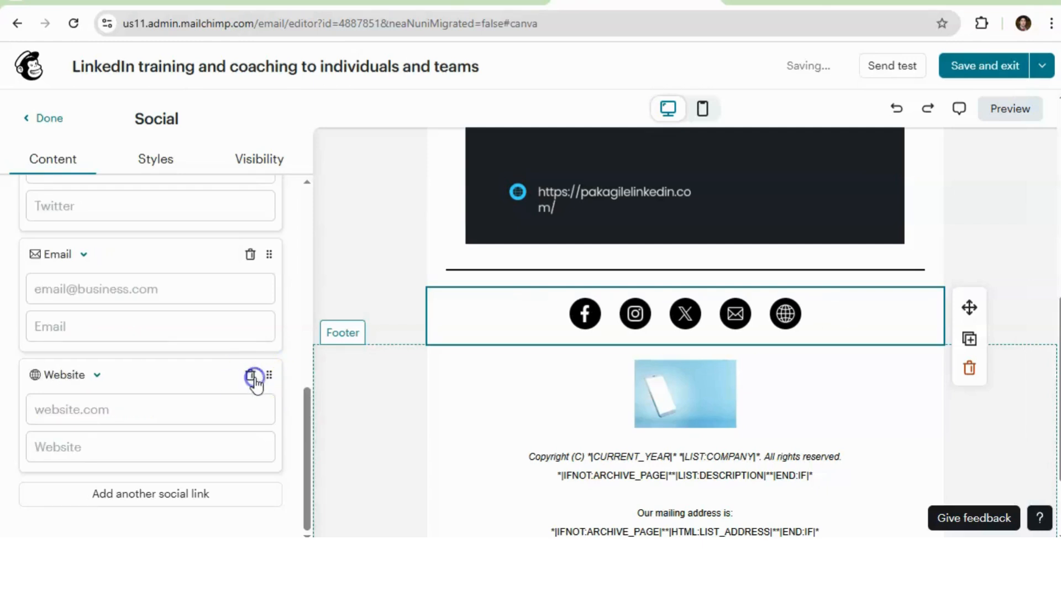
Step: Select the Website link's label field, load the owner's website in a new browser tab and copy its address
{"action": "left_click", "coordinate": [160, 420]}
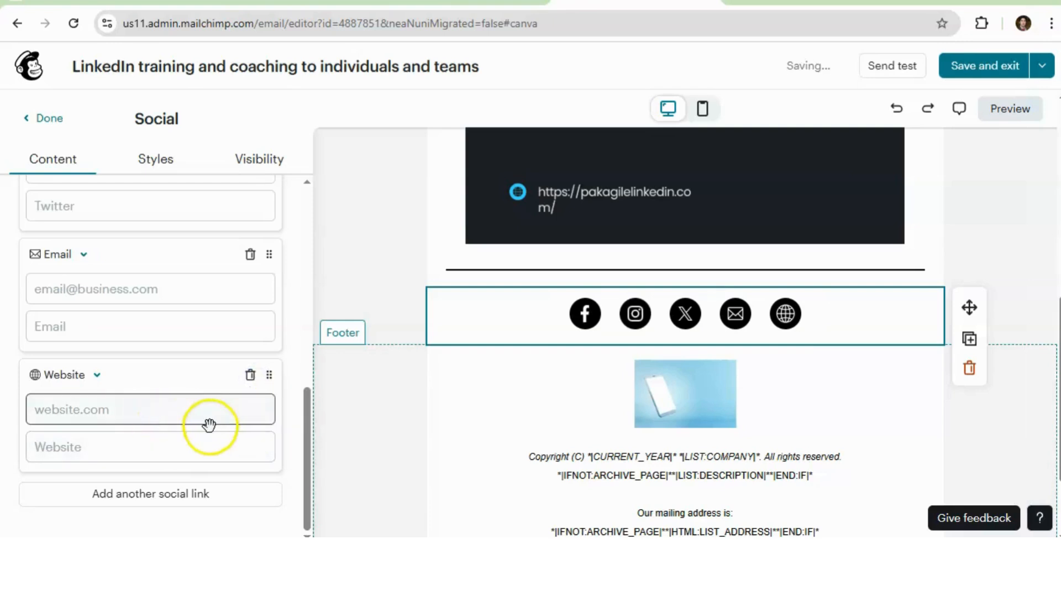
{"action": "left_click", "coordinate": [155, 417]}
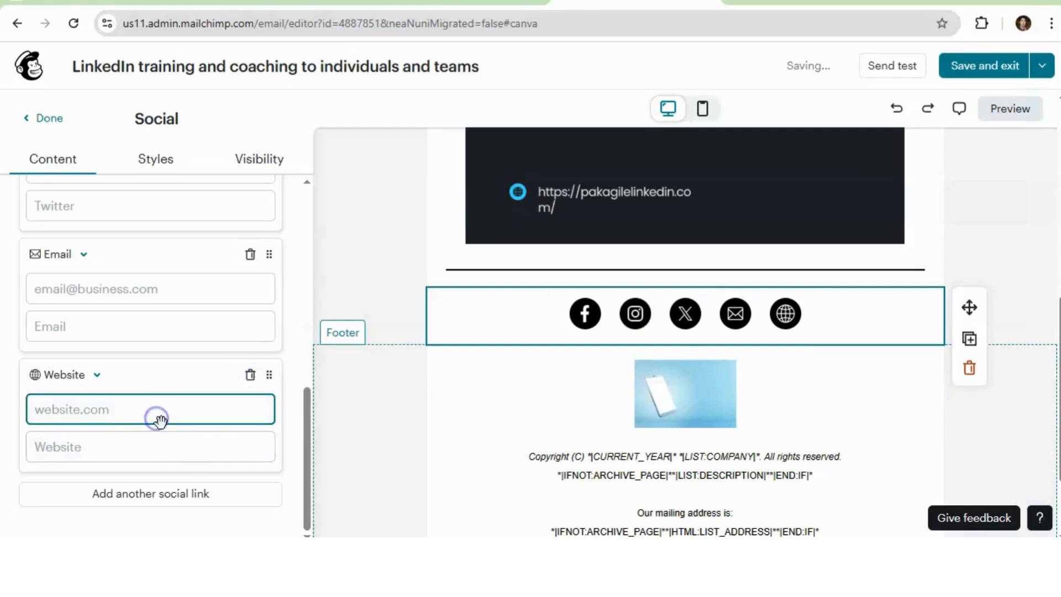
{"action": "left_click", "coordinate": [152, 448]}
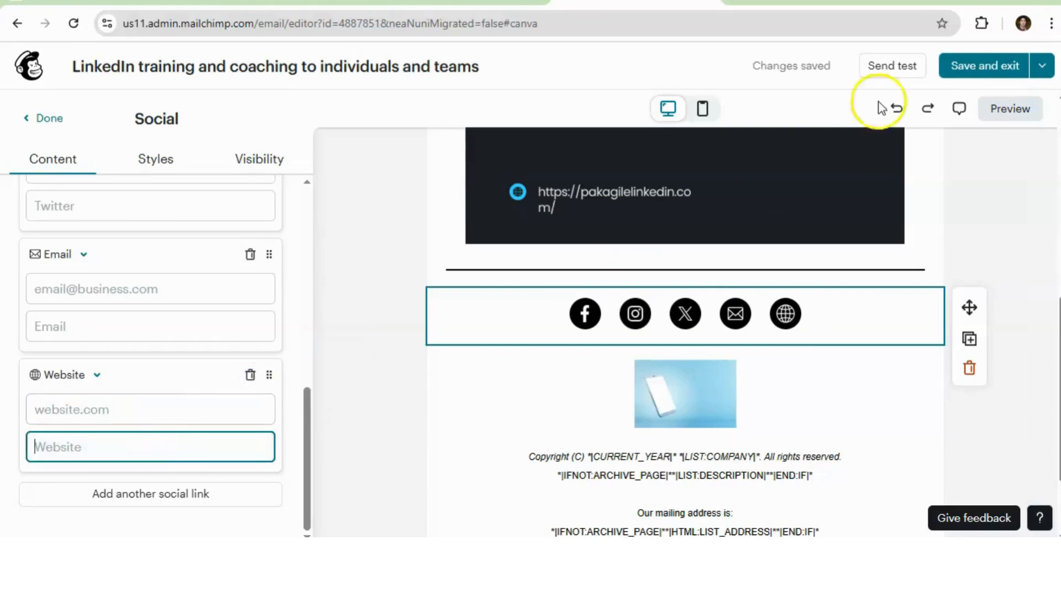
{"action": "left_click", "coordinate": [913, 2]}
{"action": "type", "text": "mu"}
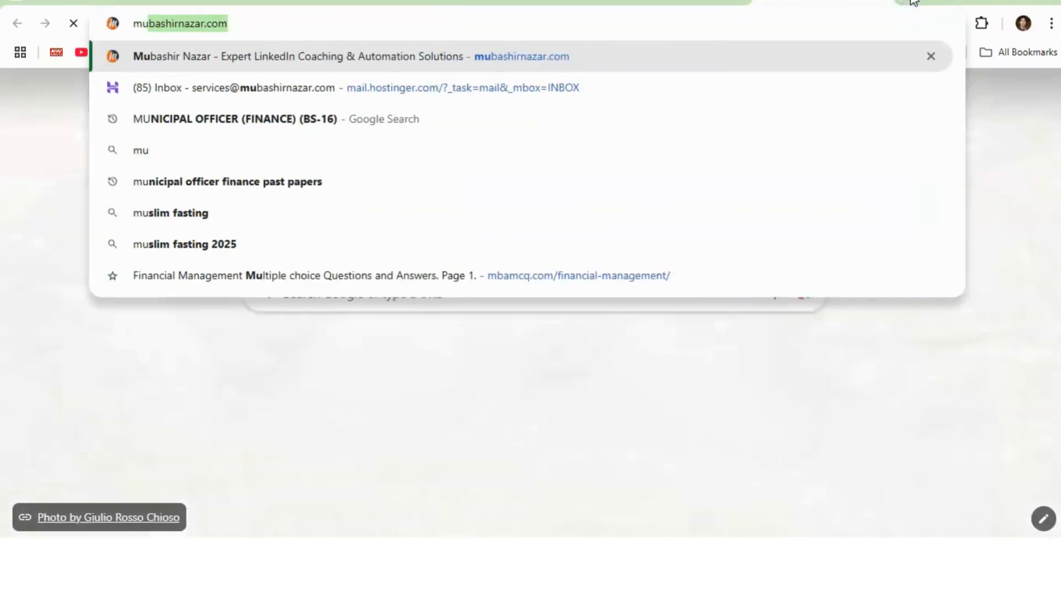
{"action": "key", "text": "Return"}
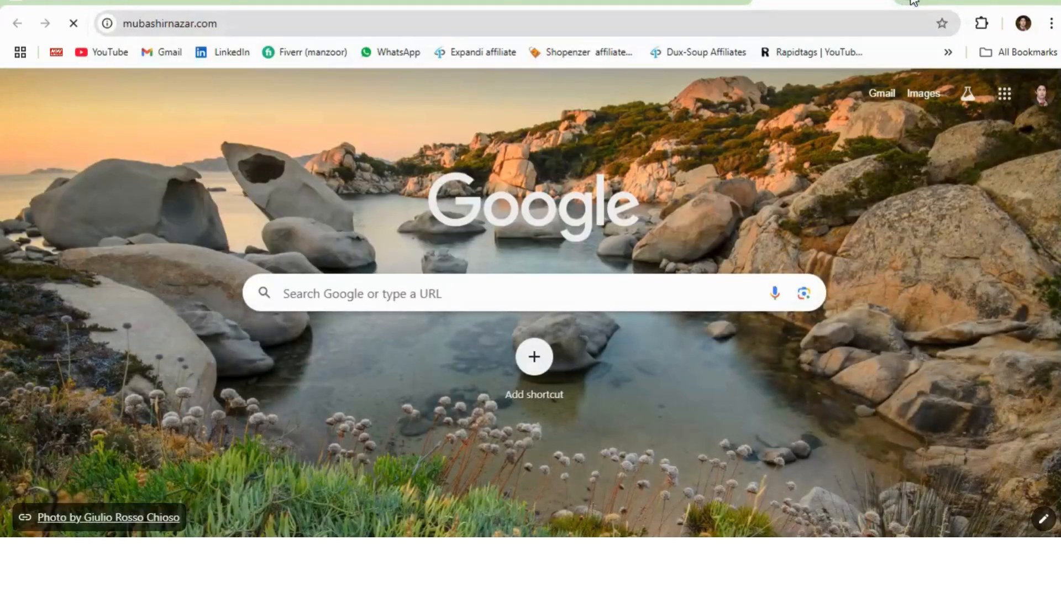
{"action": "left_click", "coordinate": [241, 20]}
{"action": "key", "text": "ctrl+c"}
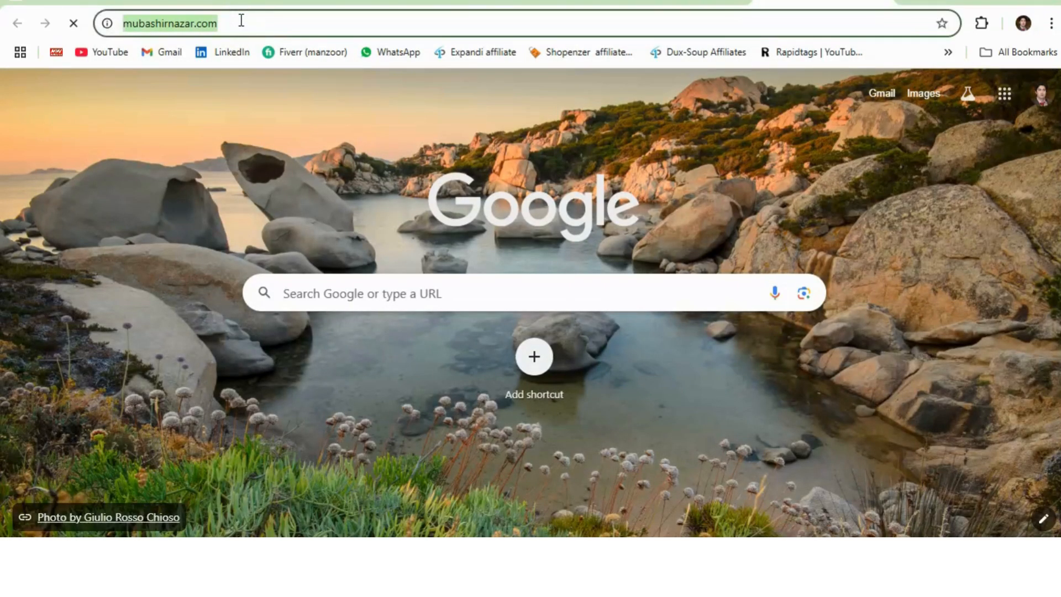
Step: Return to Mailchimp, paste the copied website address as the Website link's label, and save and exit the email design
{"action": "left_click", "coordinate": [557, 1]}
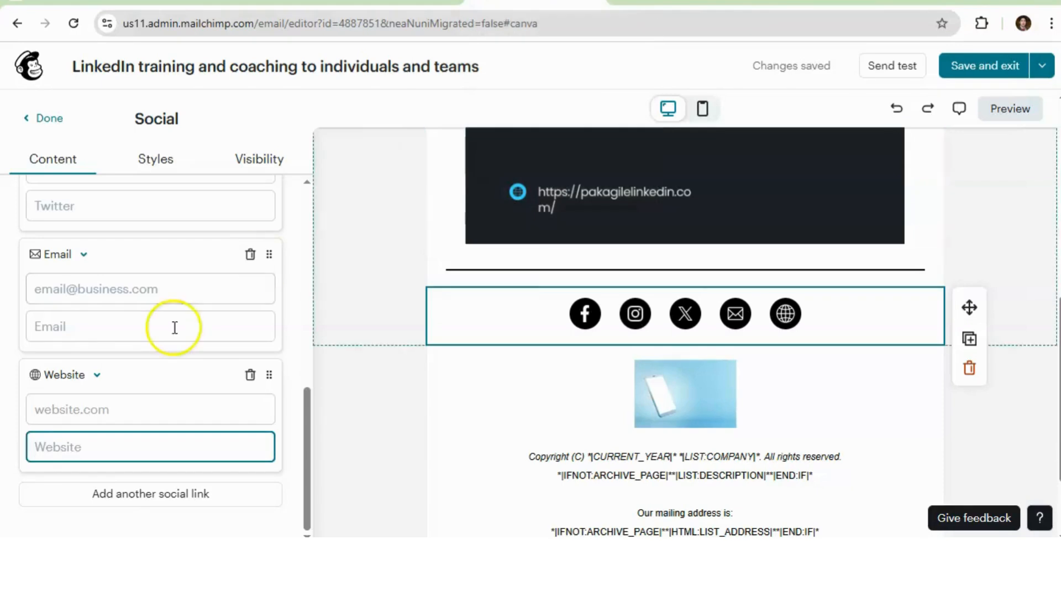
{"action": "key", "text": "ctrl+v"}
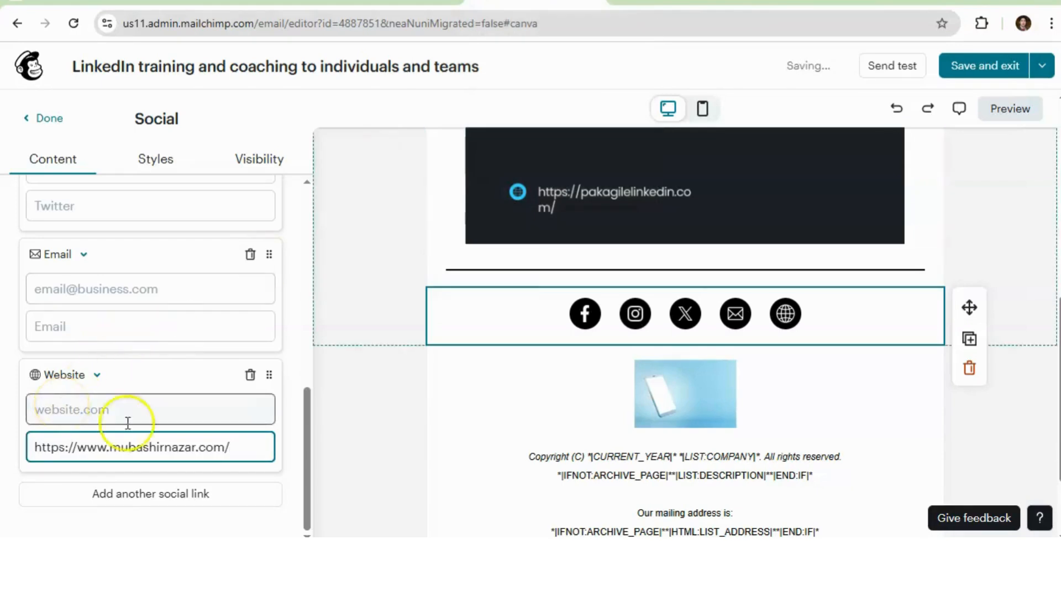
{"action": "left_click", "coordinate": [342, 434]}
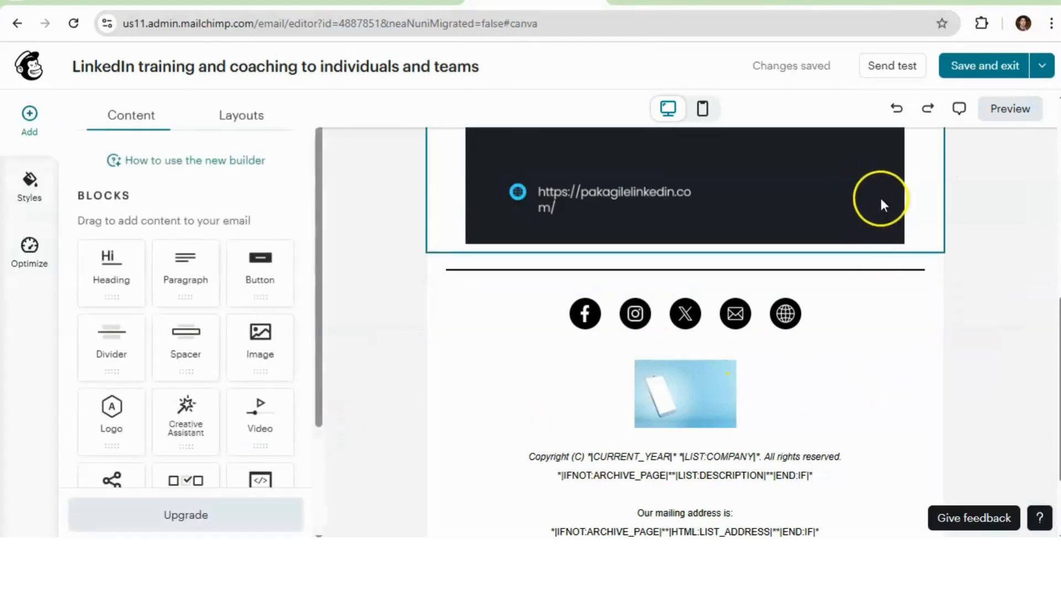
{"action": "left_click", "coordinate": [984, 71]}
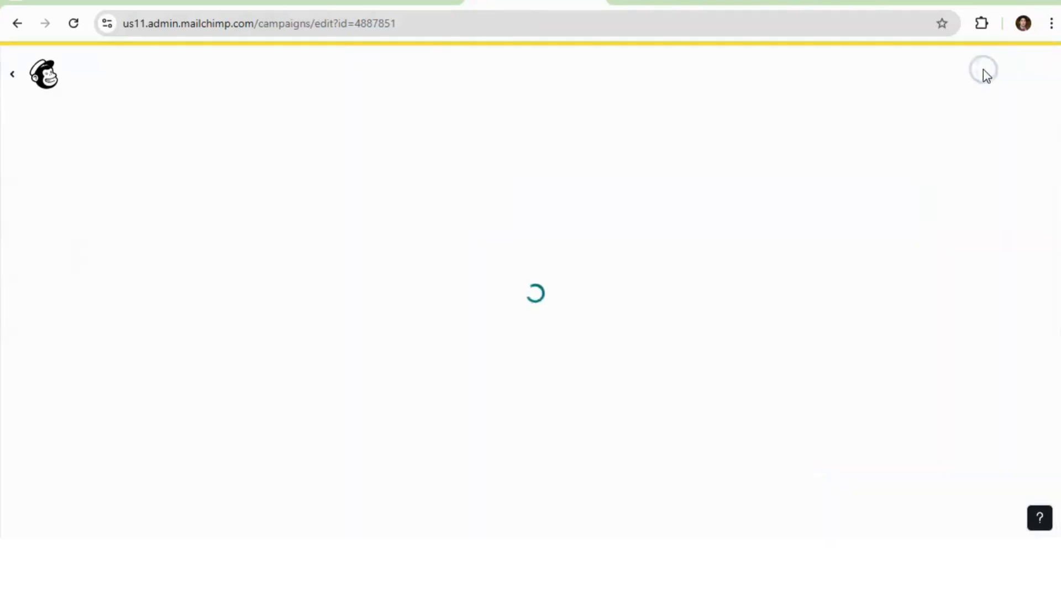